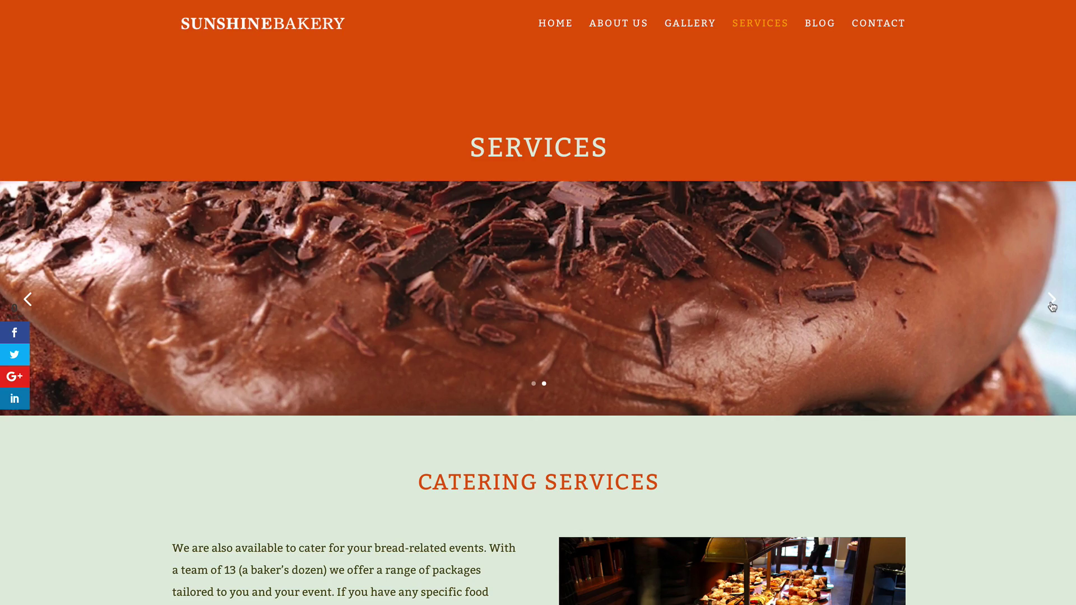
# - Flip through the existing slider's slides, then go to the admin Dashboard
pyautogui.click(1051, 303)
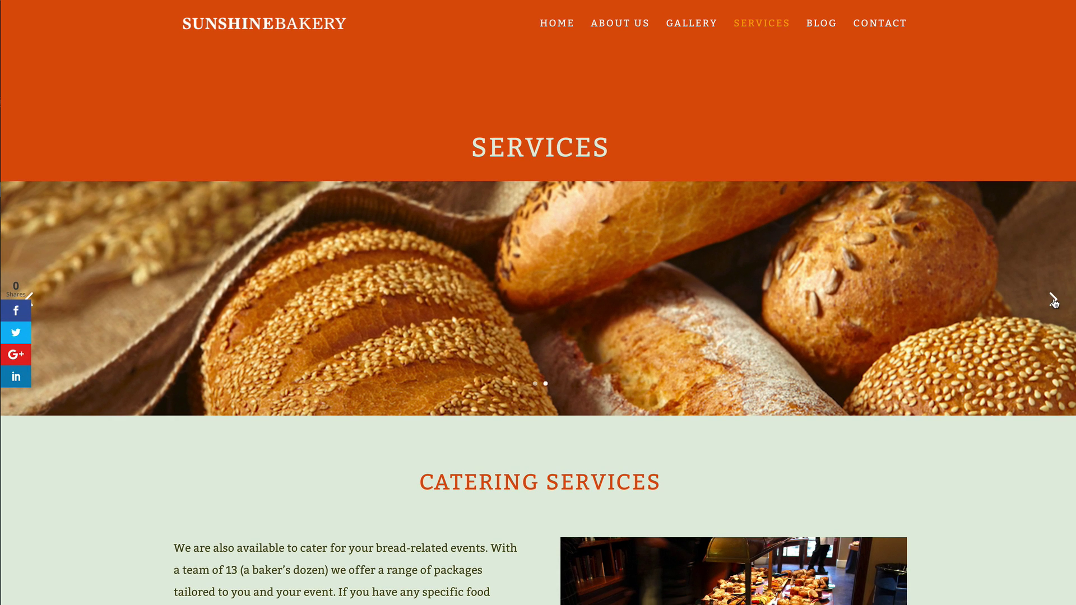
pyautogui.click(1053, 301)
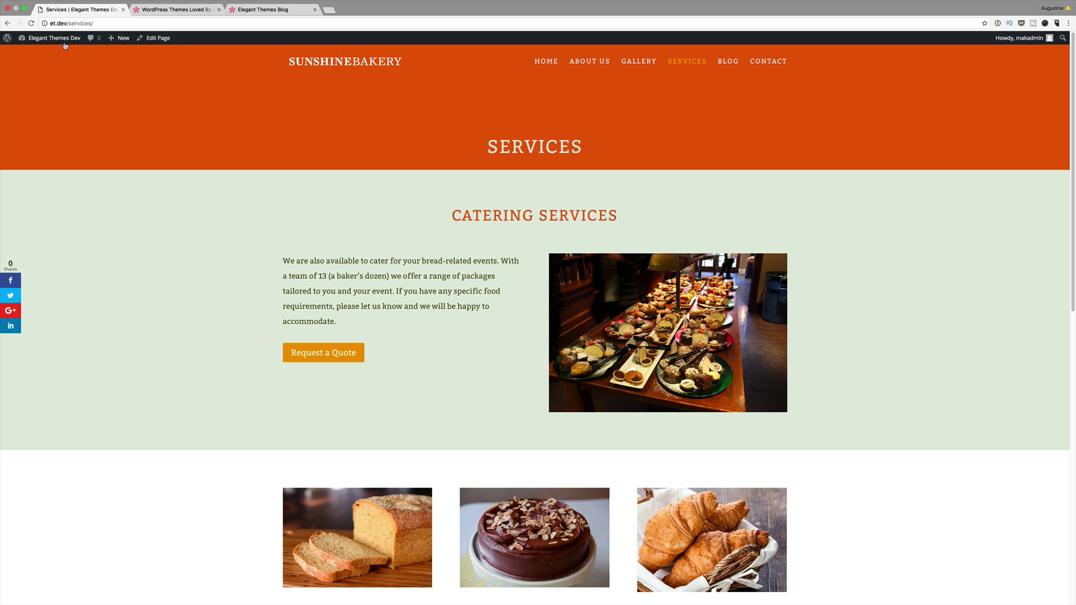
pyautogui.moveTo(66, 42)
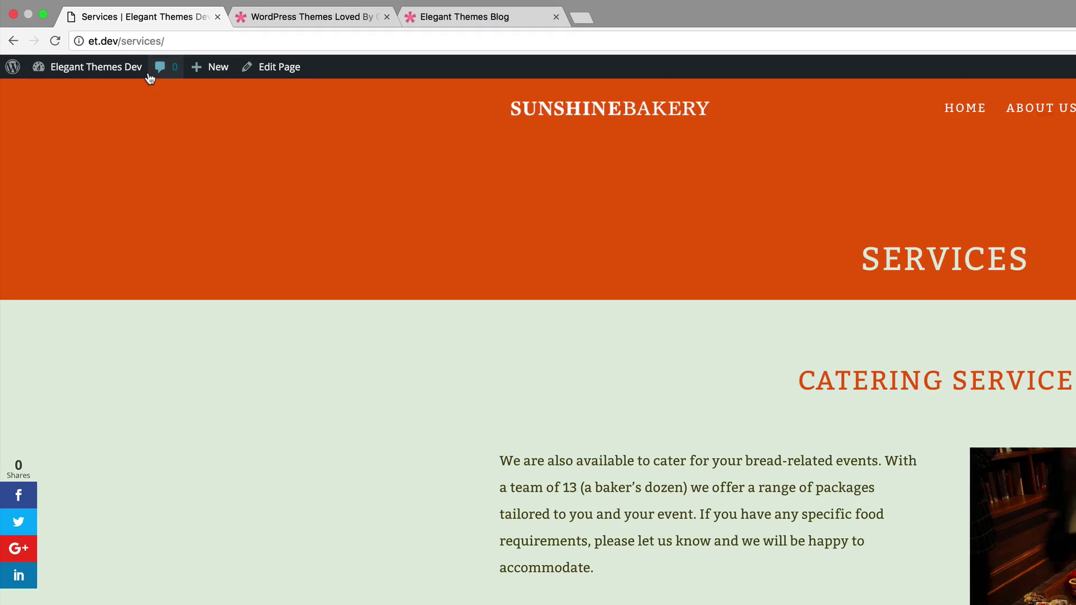
pyautogui.moveTo(55, 38)
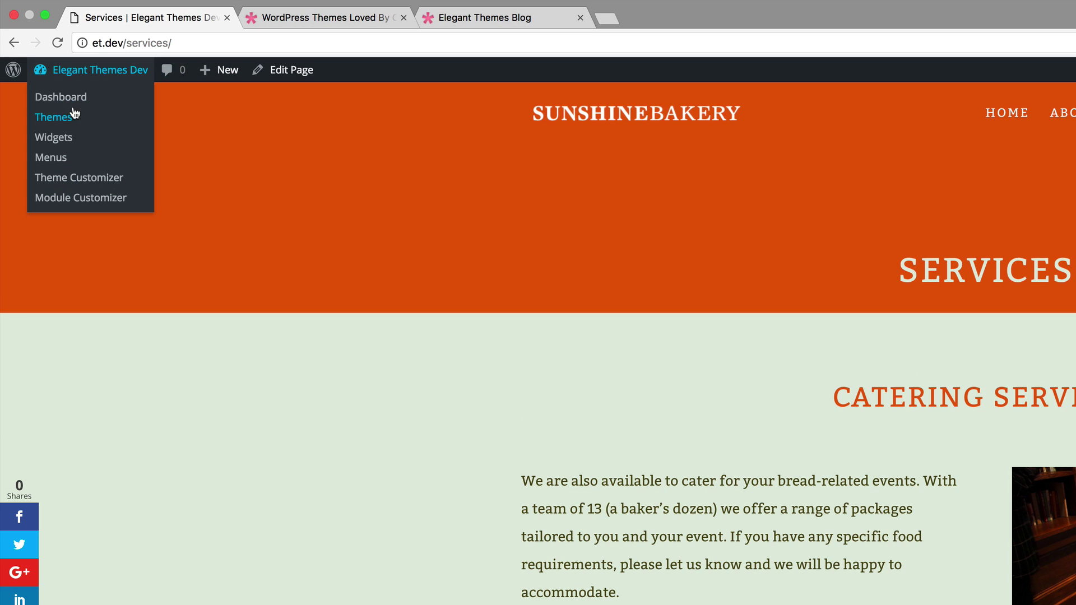
pyautogui.click(73, 105)
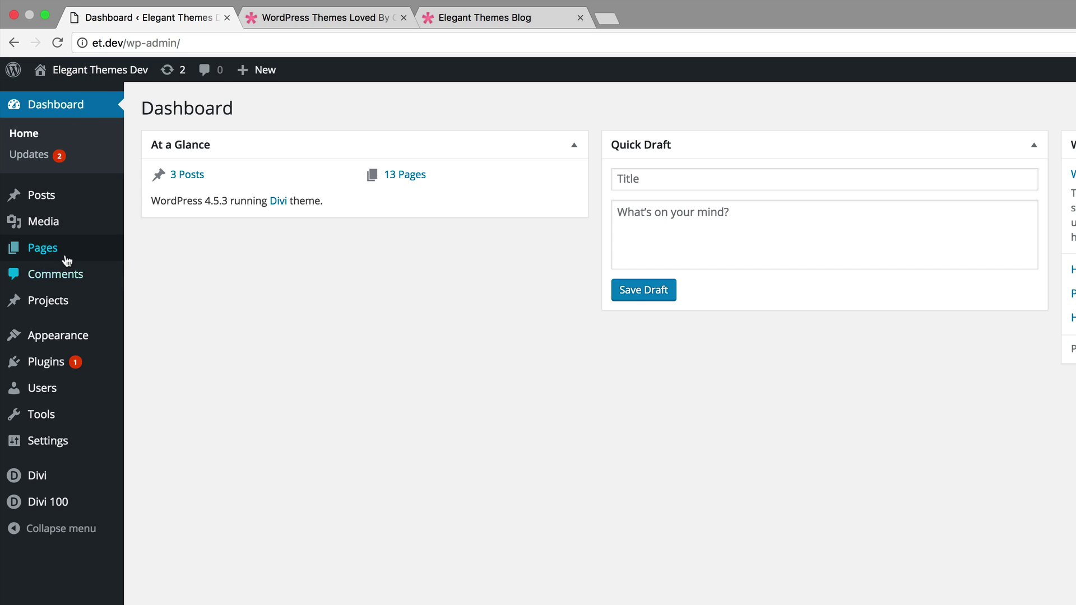
# - Go to All Pages and open the Services page in the Divi Builder
pyautogui.moveTo(50, 255)
pyautogui.click(150, 249)
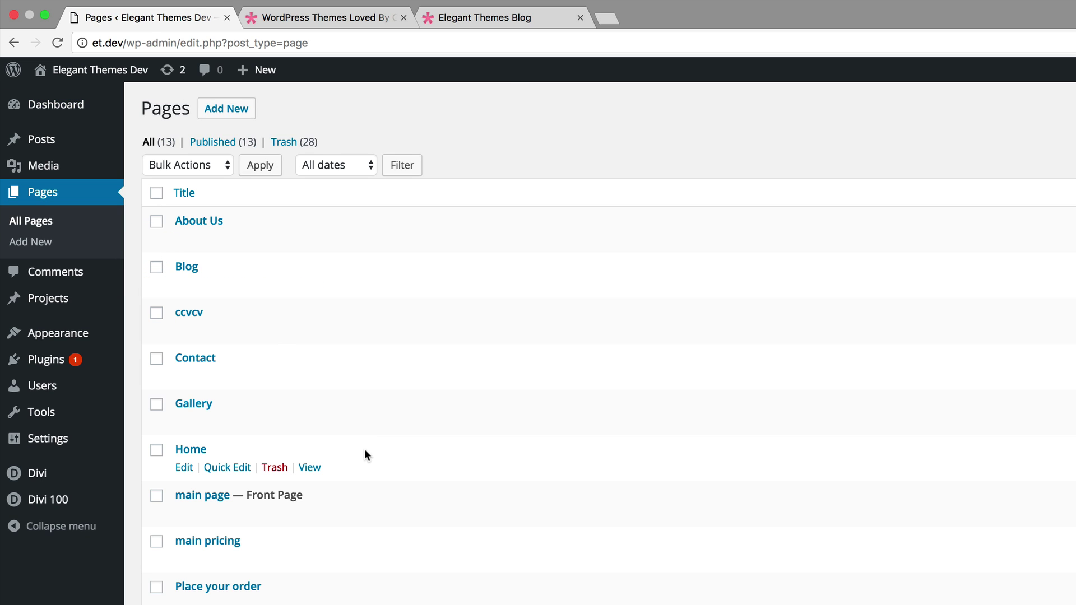
pyautogui.scroll(-6, 341, 589)
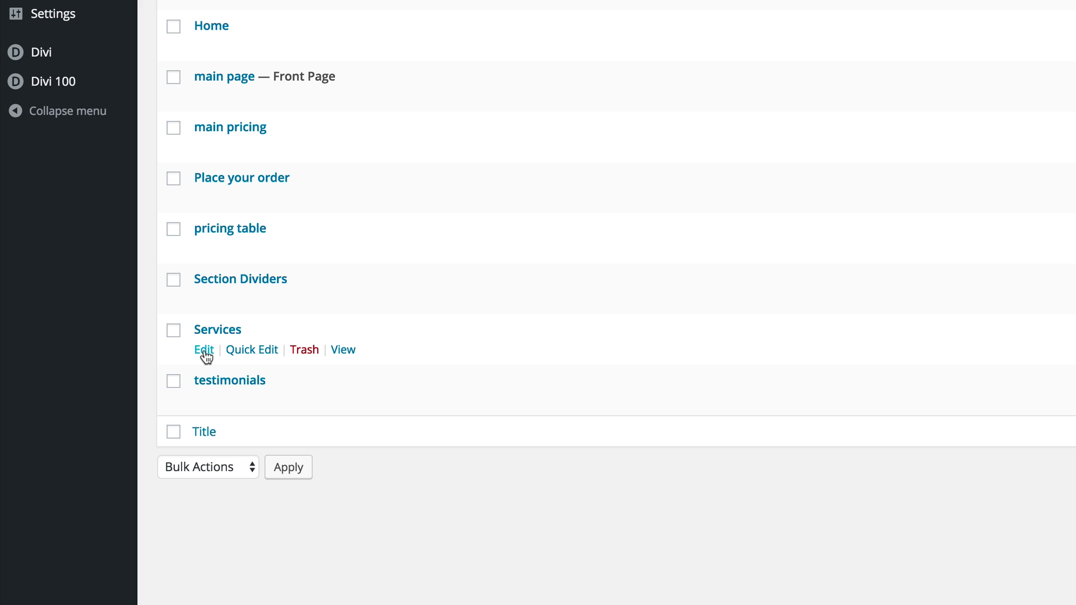
pyautogui.click(204, 349)
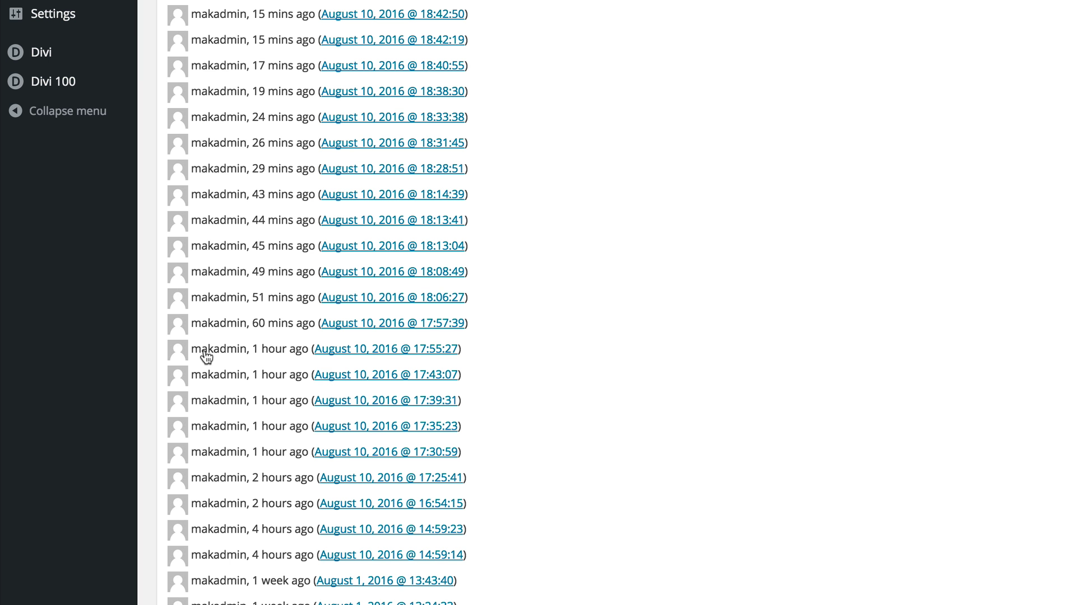
# - Add a fullwidth section below the existing slider and insert a Fullwidth Slider module into it
pyautogui.scroll(6, 204, 350)
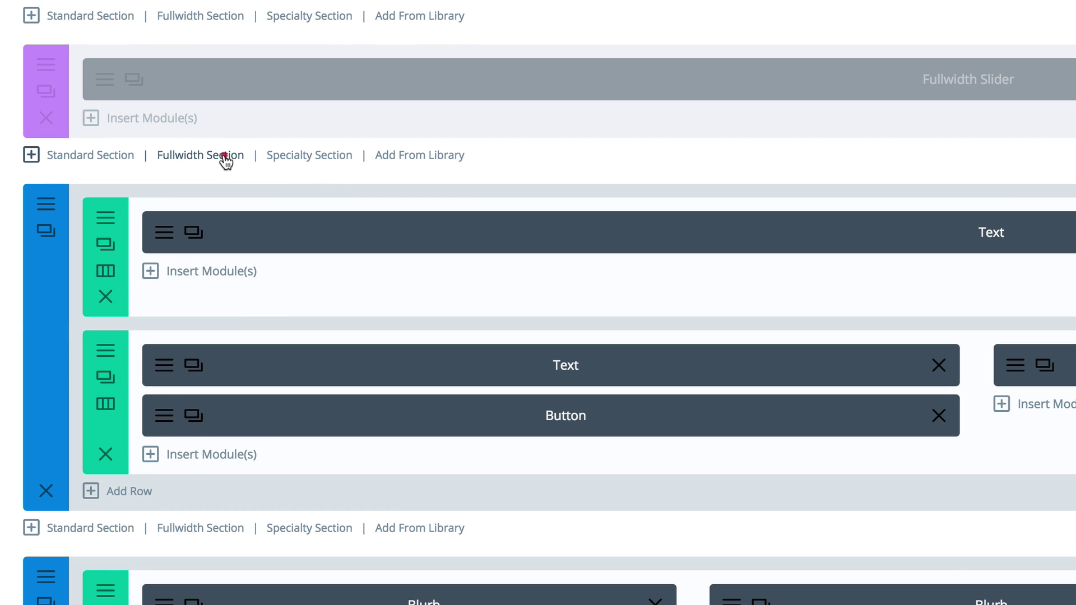
pyautogui.click(224, 157)
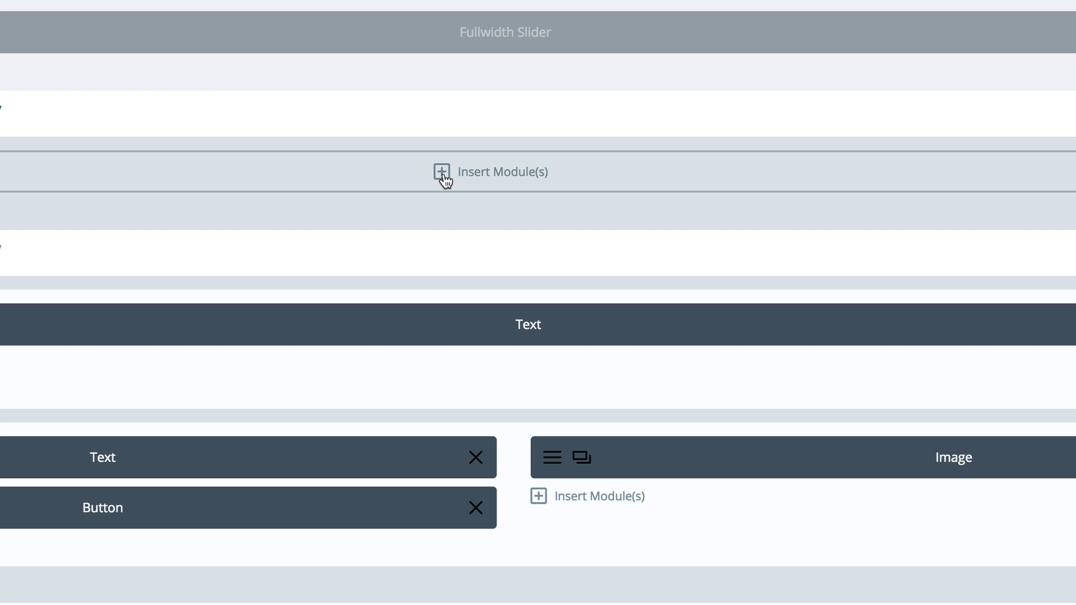
pyautogui.click(442, 173)
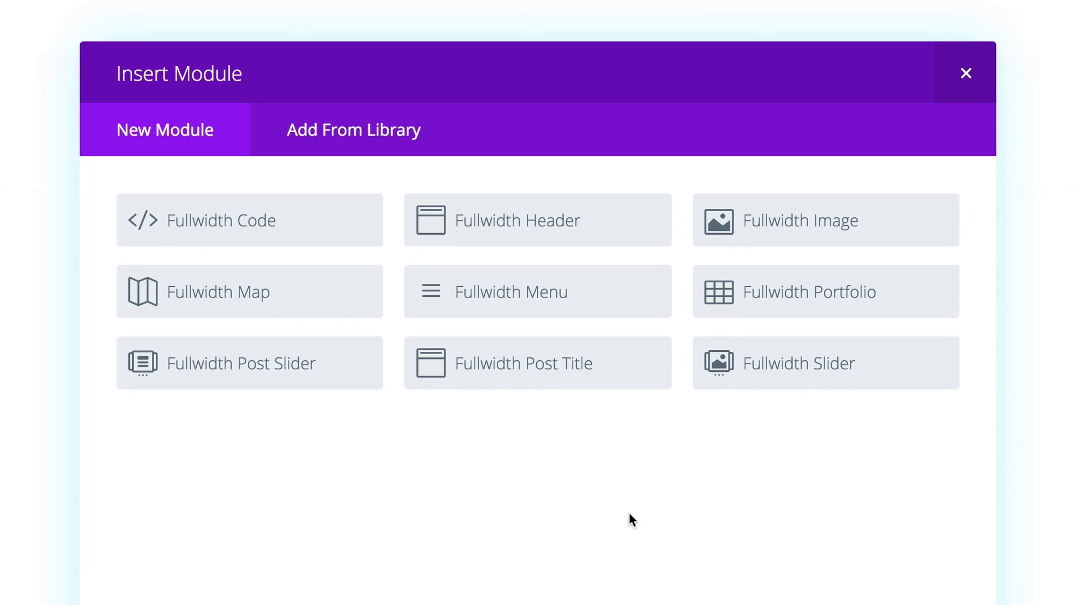
pyautogui.click(727, 370)
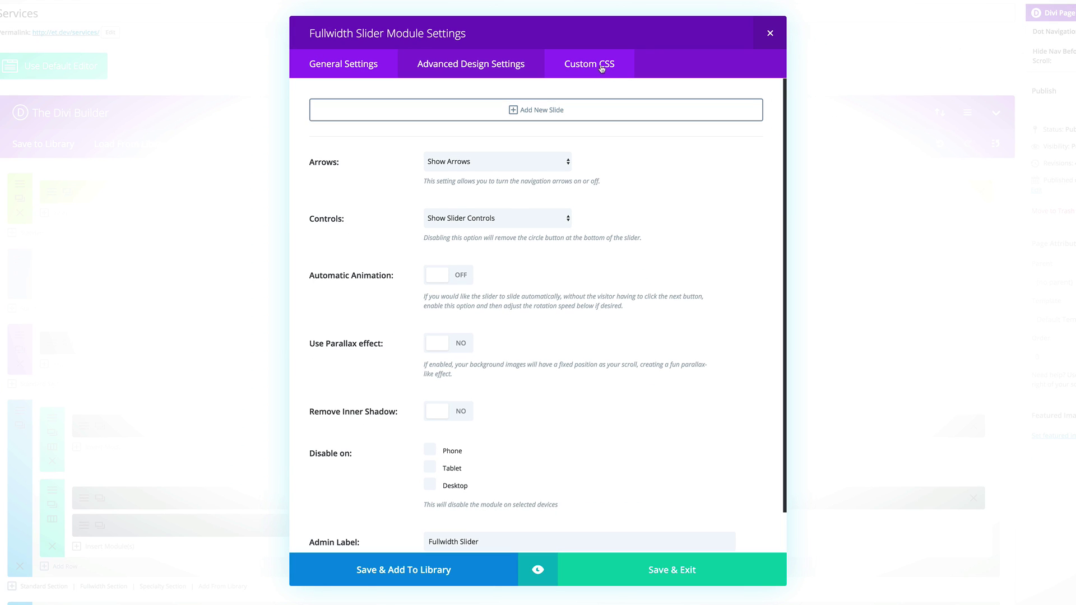
# - Paste overlay CSS (font-size 0px, transparent, 5000px, position: absolute) into Slide Button and save
pyautogui.click(609, 68)
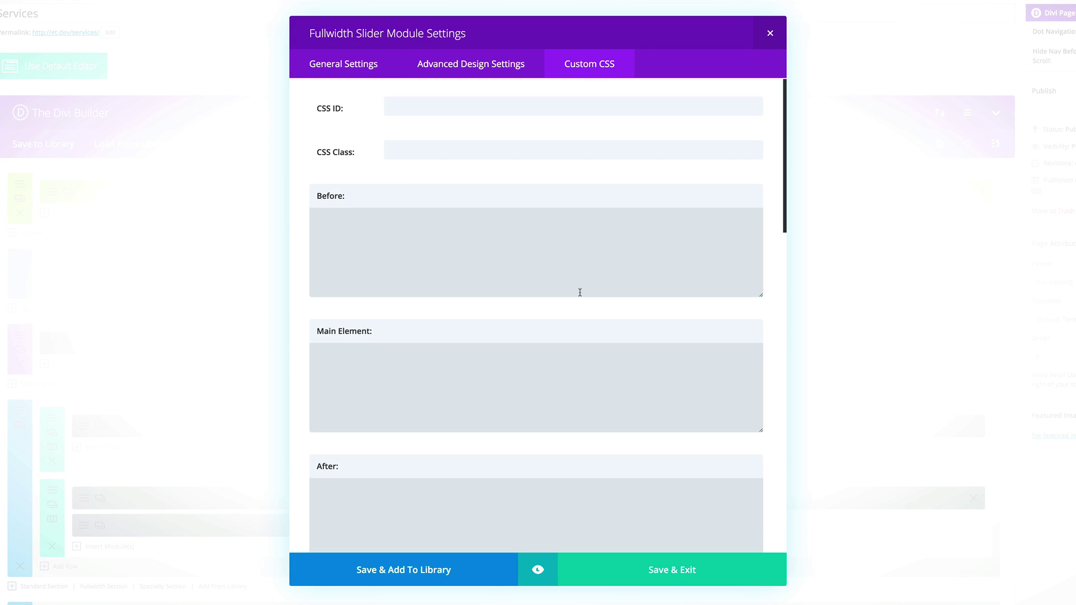
pyautogui.scroll(-10, 579, 292)
pyautogui.click(370, 350)
pyautogui.write('font-size: 0px; background-color: rgba(0, 0, 0, 0.0) !important; top: -1000px; right: -1000px; height: 5000px; width: 5000px; position: absolute;')
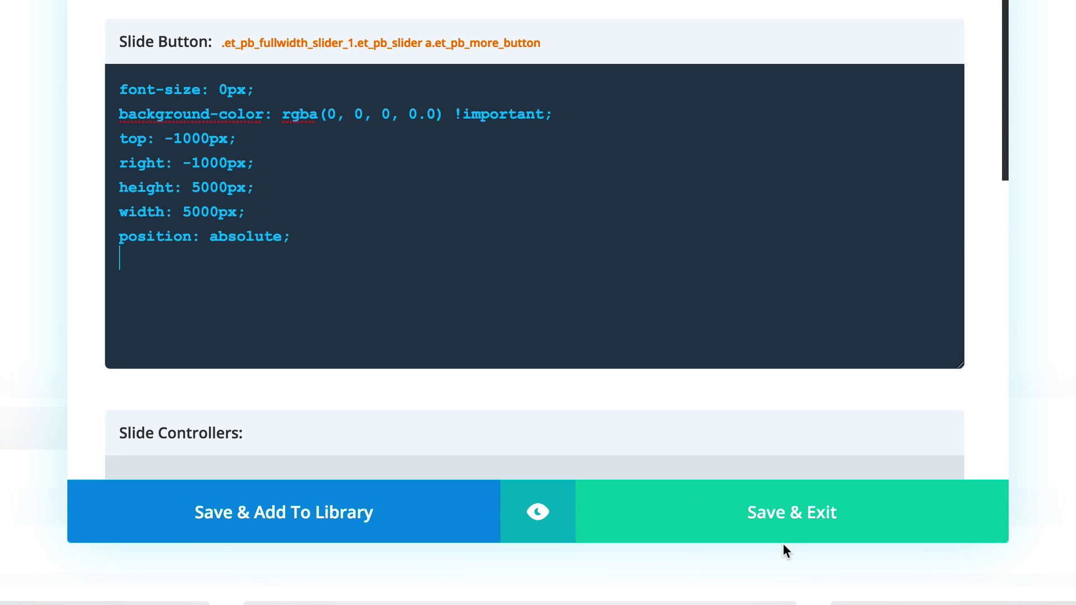
pyautogui.click(823, 523)
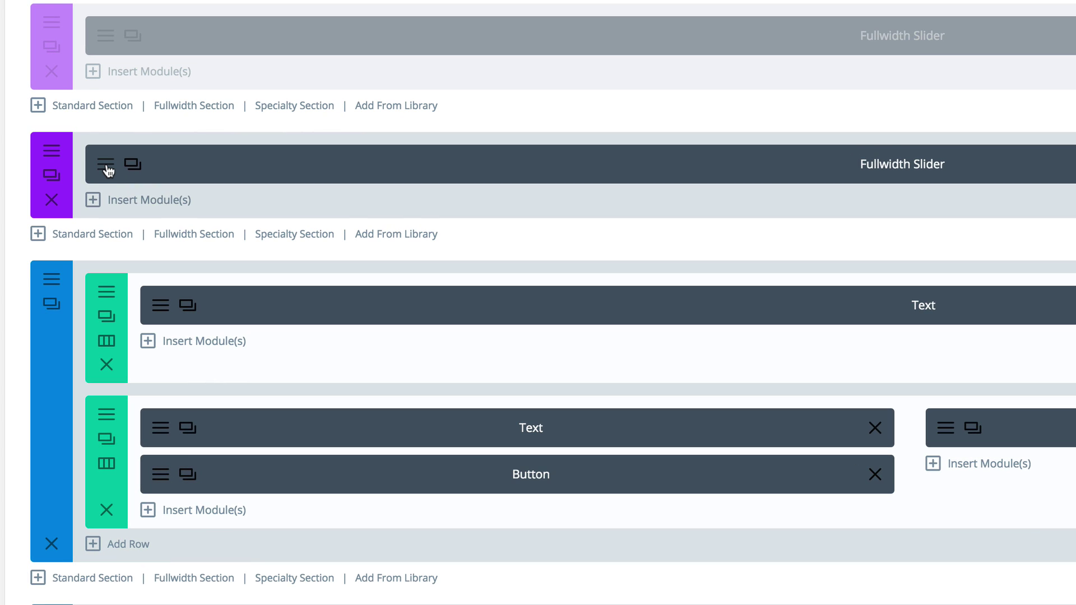
# - Add a new slide to the Fullwidth Slider with button text 'text'
pyautogui.click(106, 163)
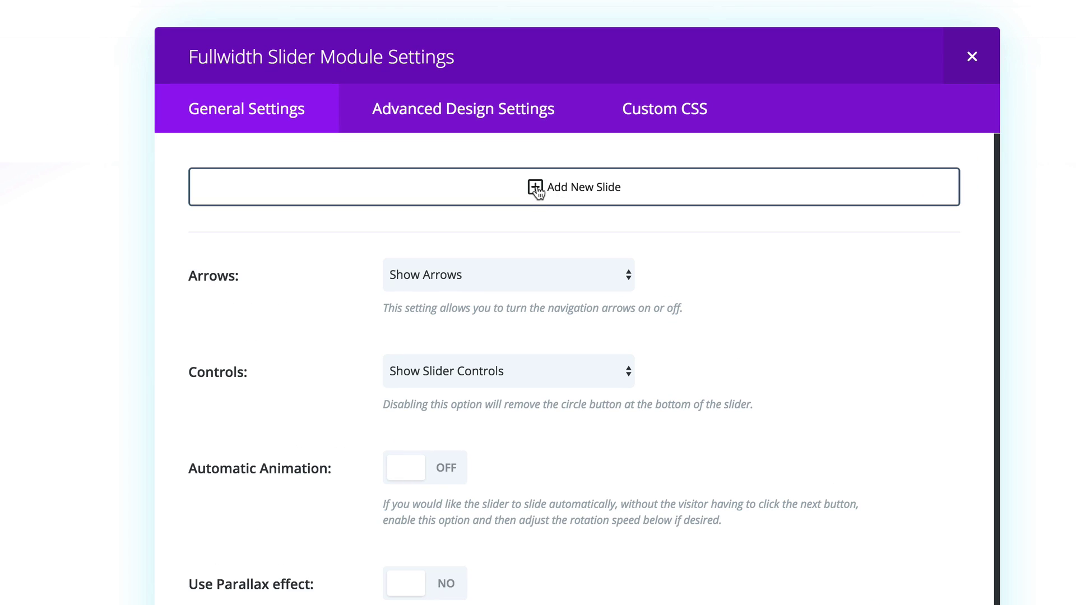
pyautogui.click(536, 190)
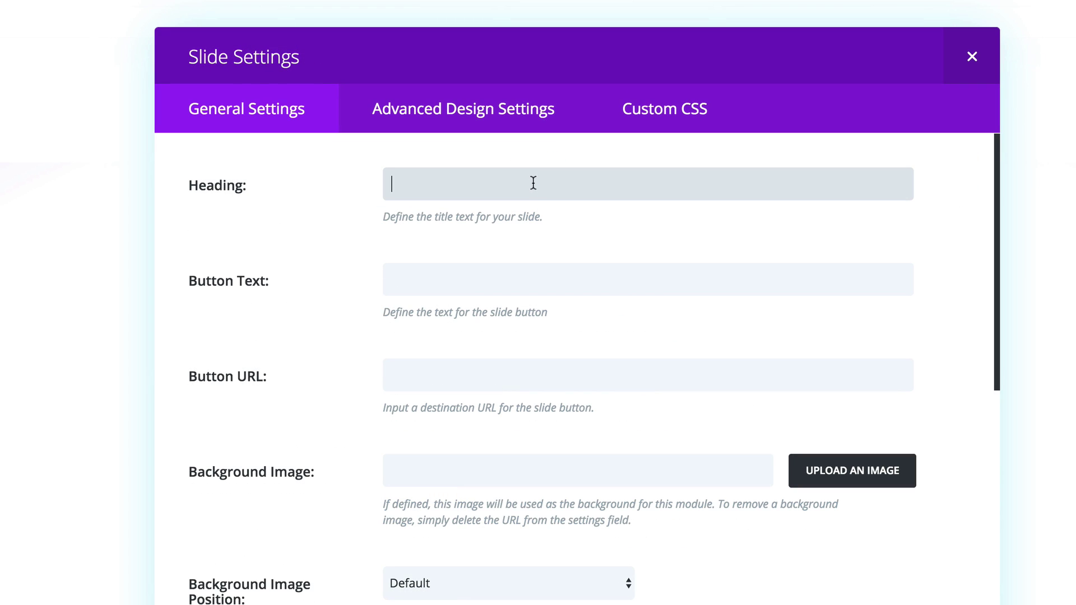
pyautogui.click(430, 282)
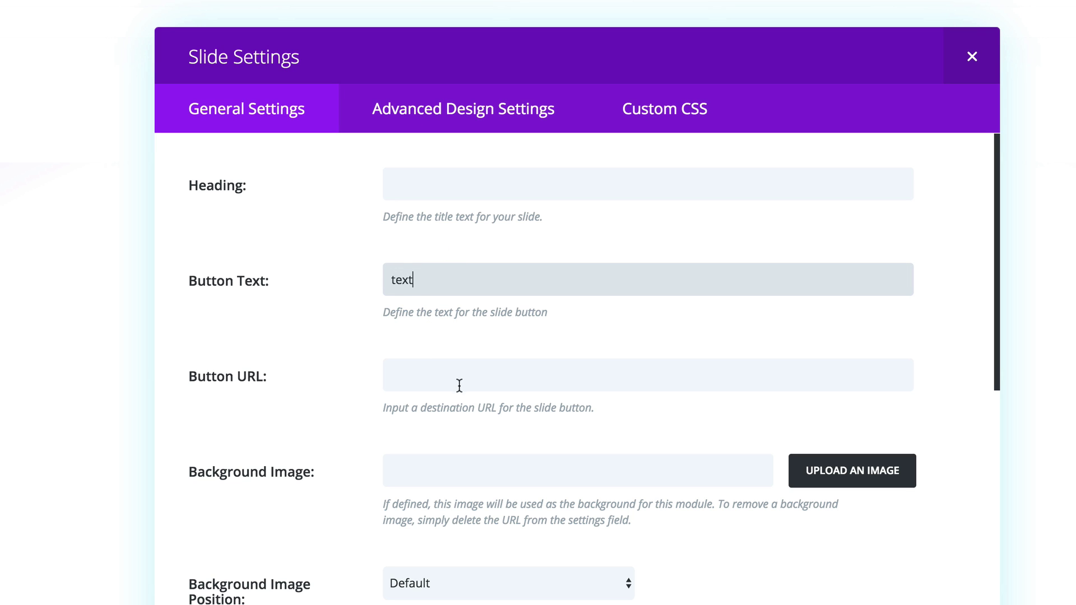
pyautogui.scroll(-1, 449, 394)
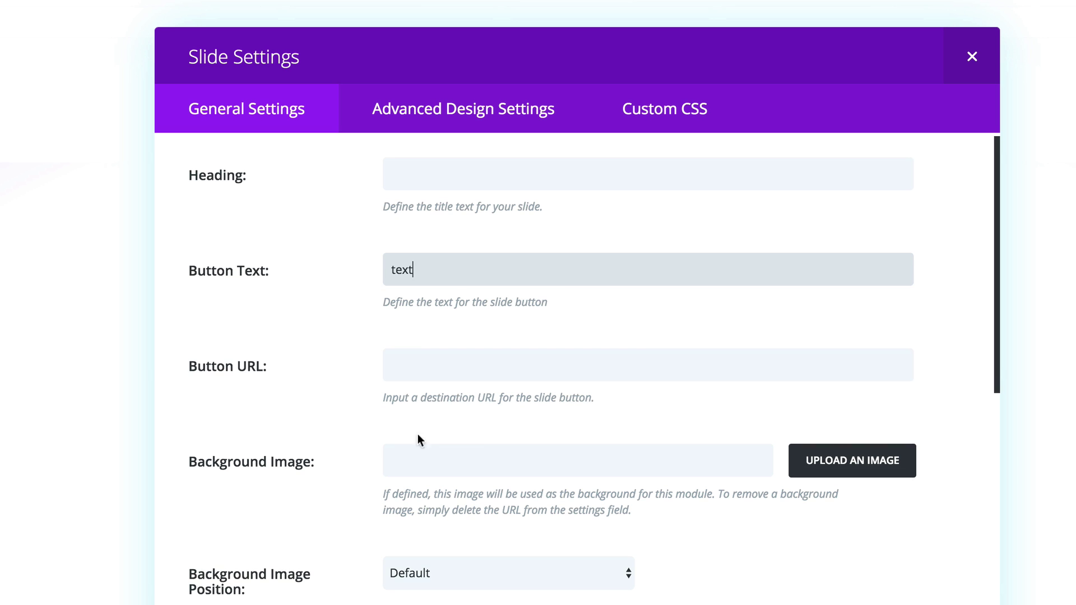
# - Set the bread loaves photo 04-3.jpg as the slide's background image
pyautogui.click(858, 465)
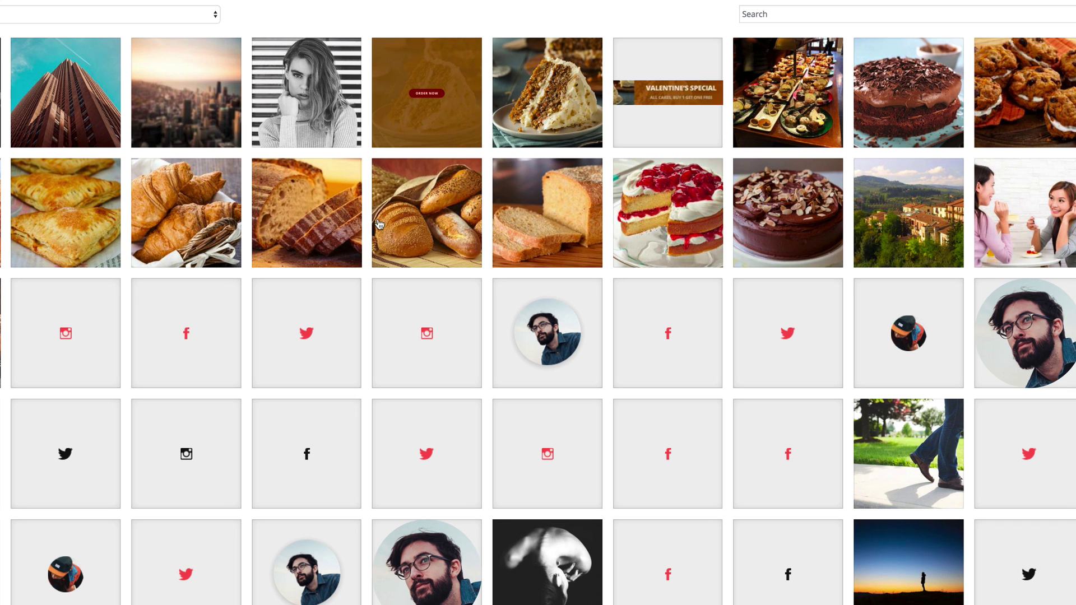
pyautogui.click(379, 224)
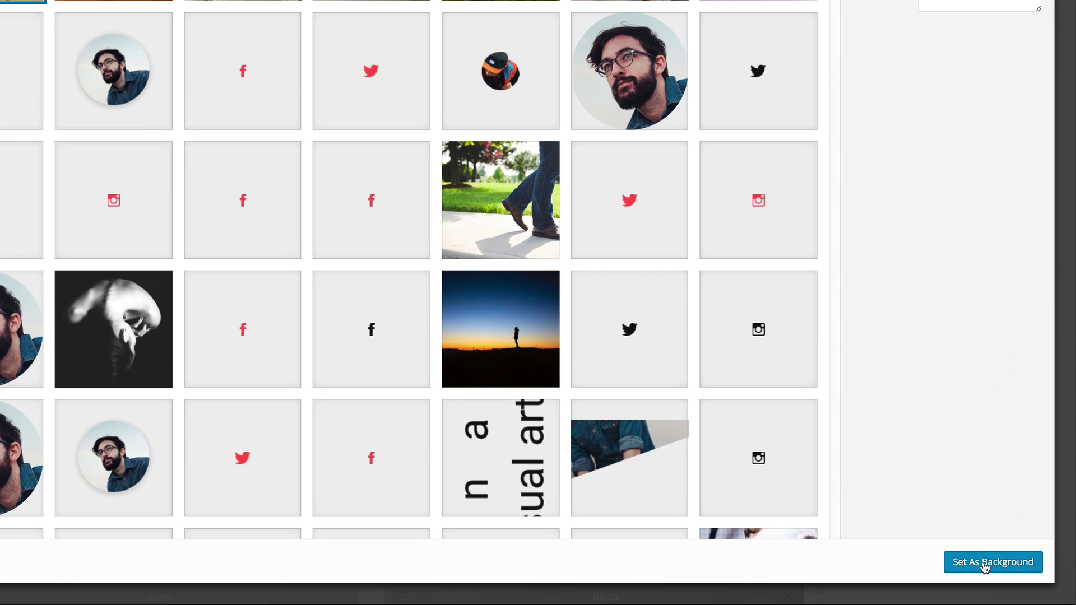
pyautogui.click(990, 562)
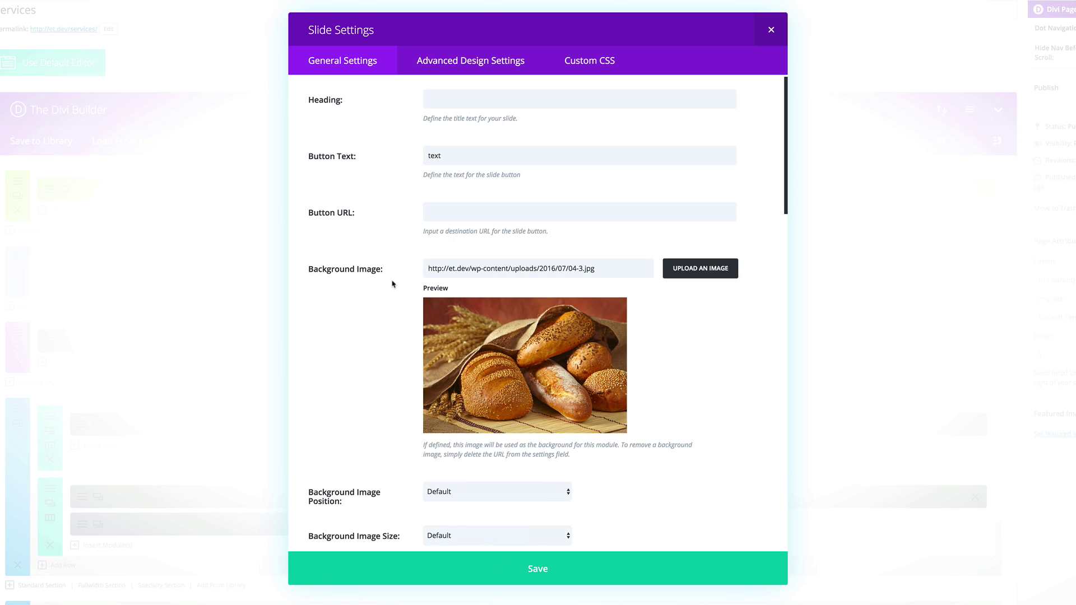
pyautogui.click(433, 212)
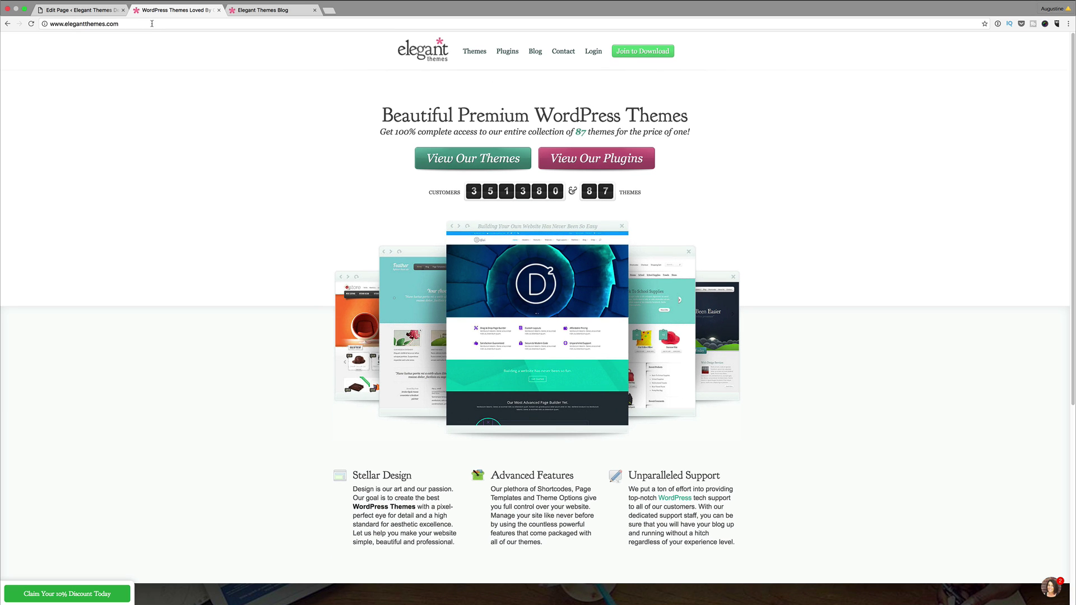
pyautogui.moveTo(106, 25); pyautogui.dragTo(152, 25)
pyautogui.tripleClick(151, 26)
pyautogui.press('super+c')
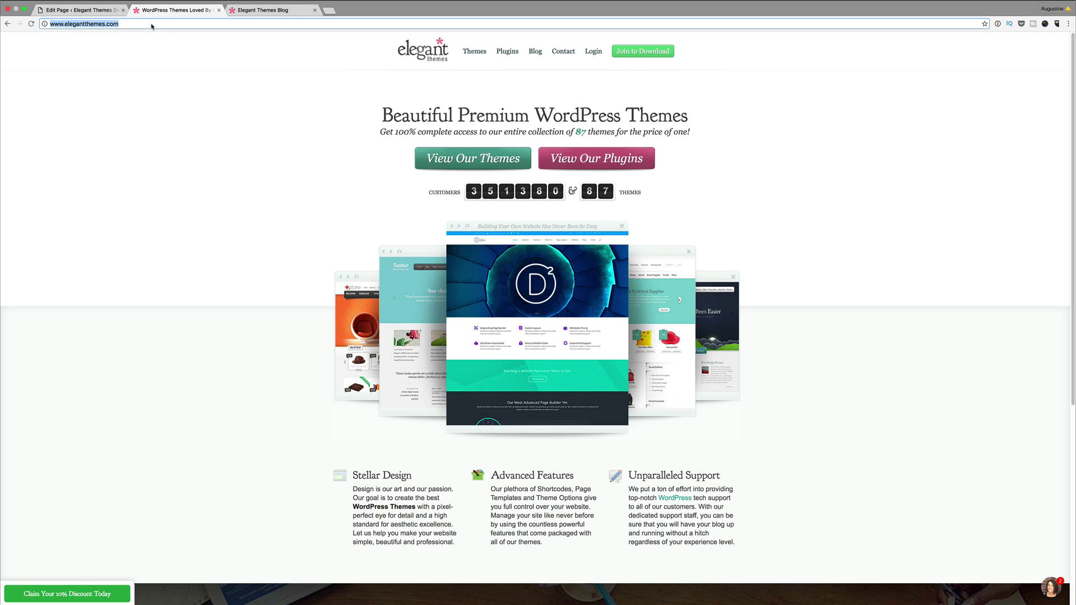
pyautogui.click(84, 10)
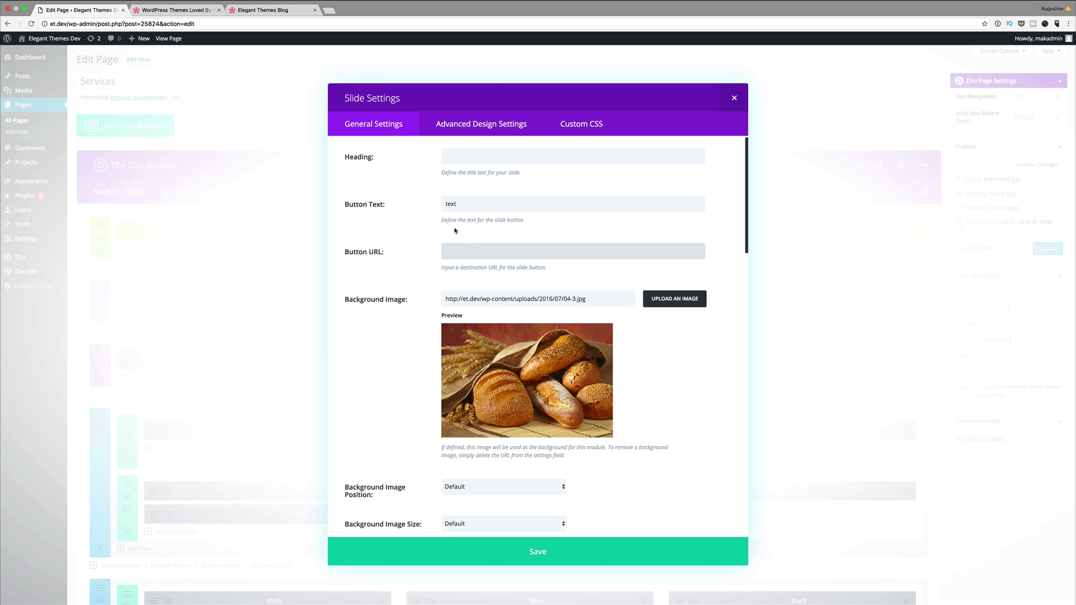
pyautogui.press('super+v')
pyautogui.scroll(-5, 427, 281)
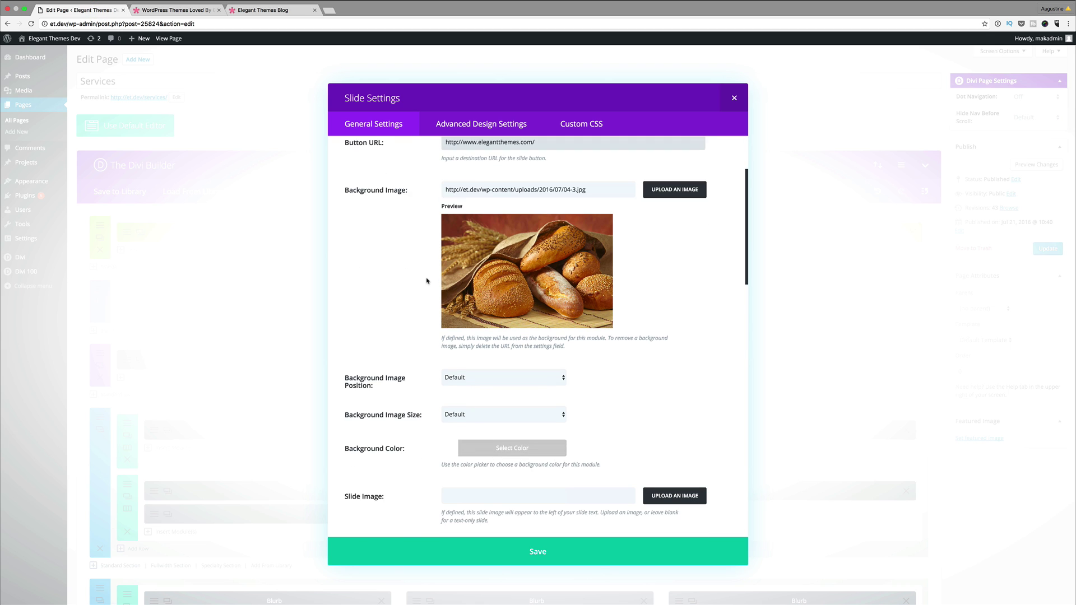
pyautogui.scroll(-3, 427, 281)
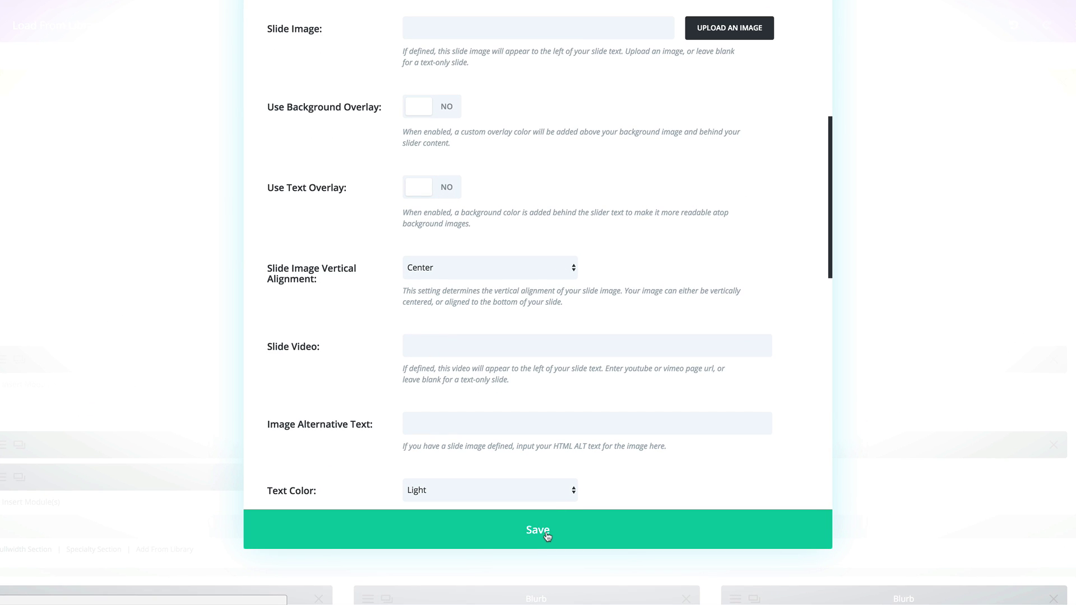
pyautogui.click(548, 536)
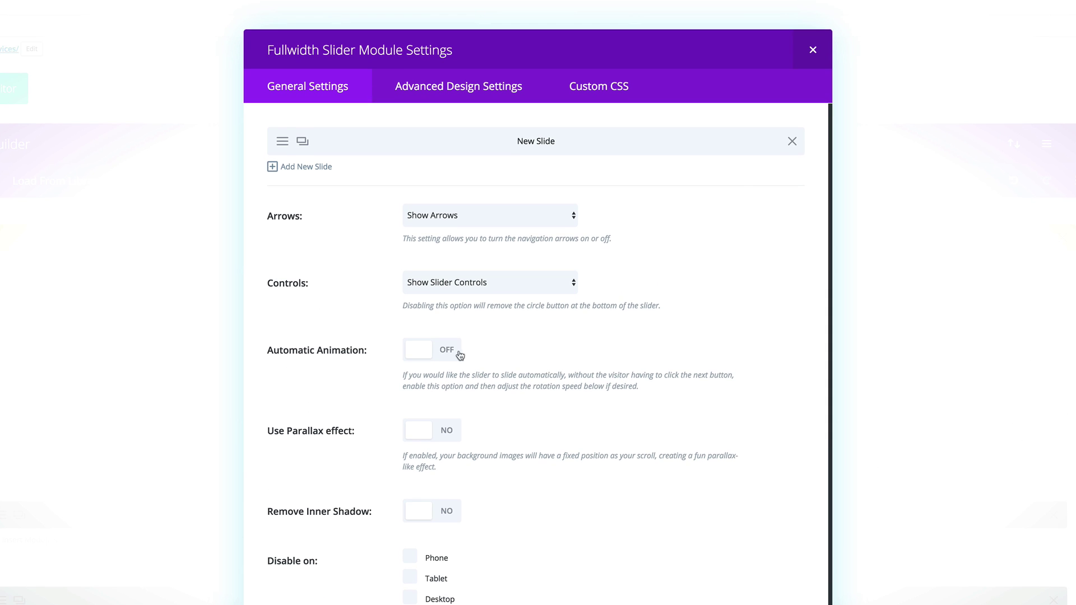
pyautogui.click(320, 169)
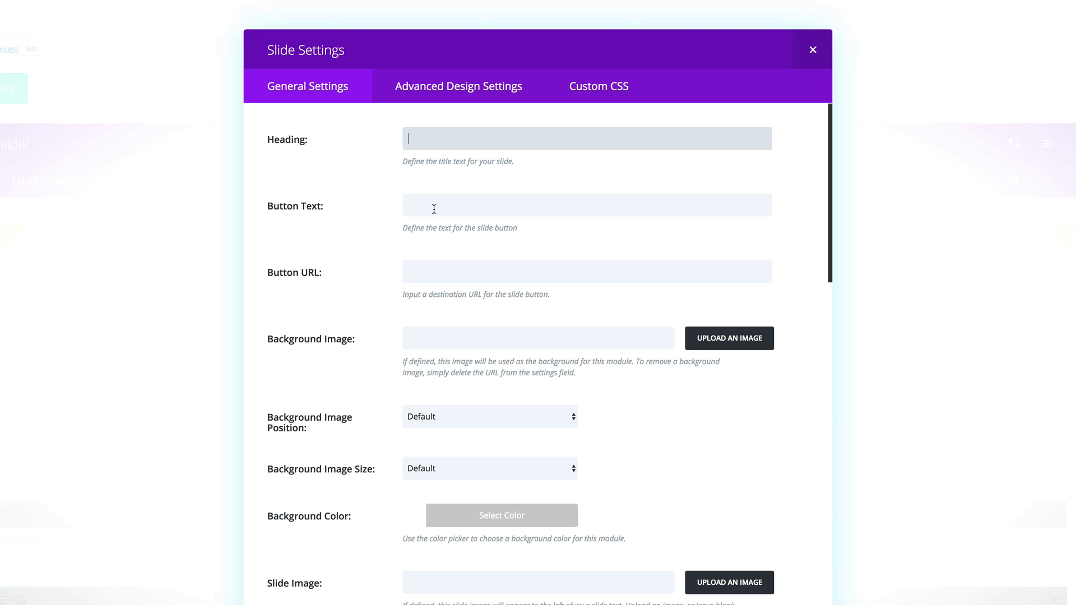
pyautogui.click(434, 209)
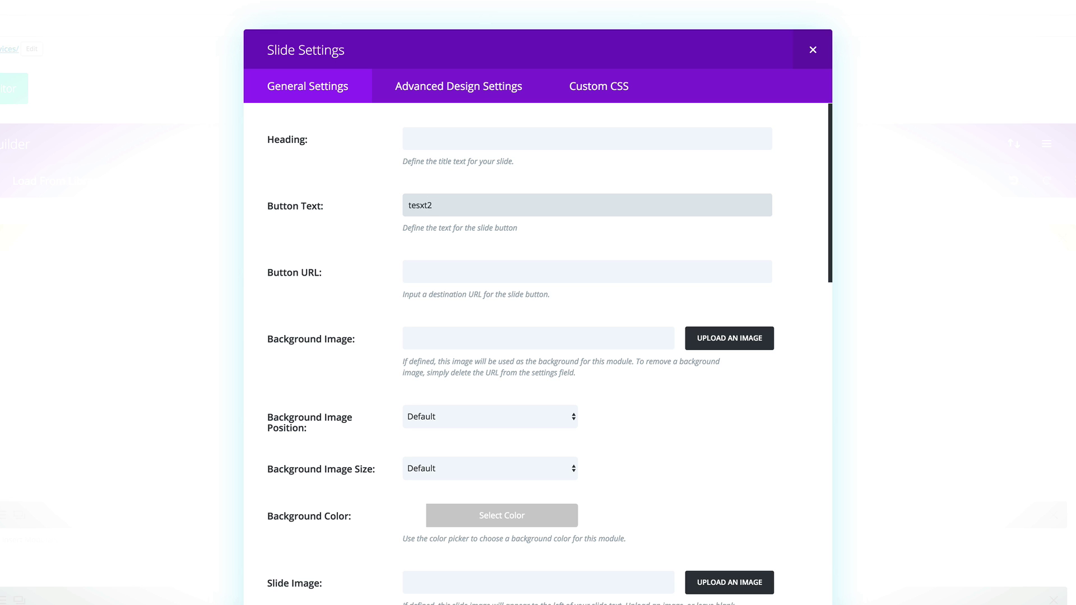
pyautogui.click(452, 271)
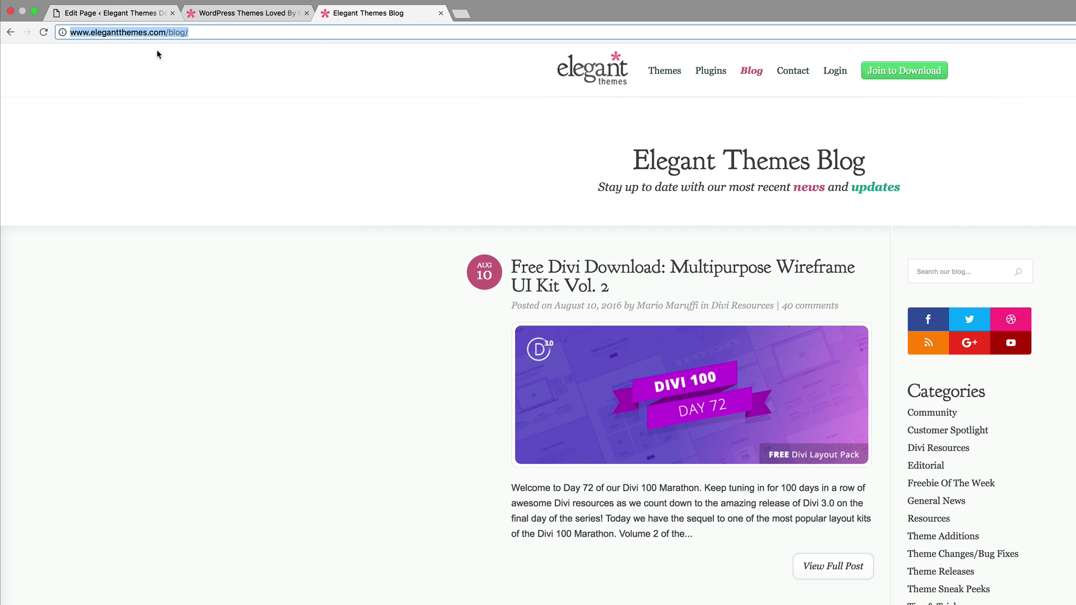
pyautogui.click(147, 15)
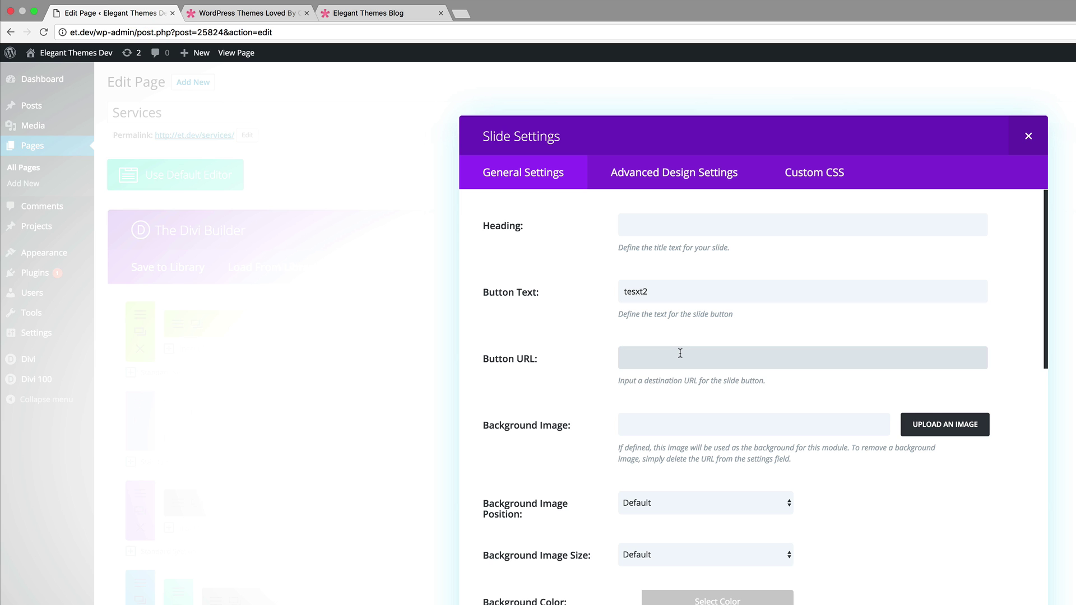
pyautogui.write('http://www.elegantthemes.com/blog/')
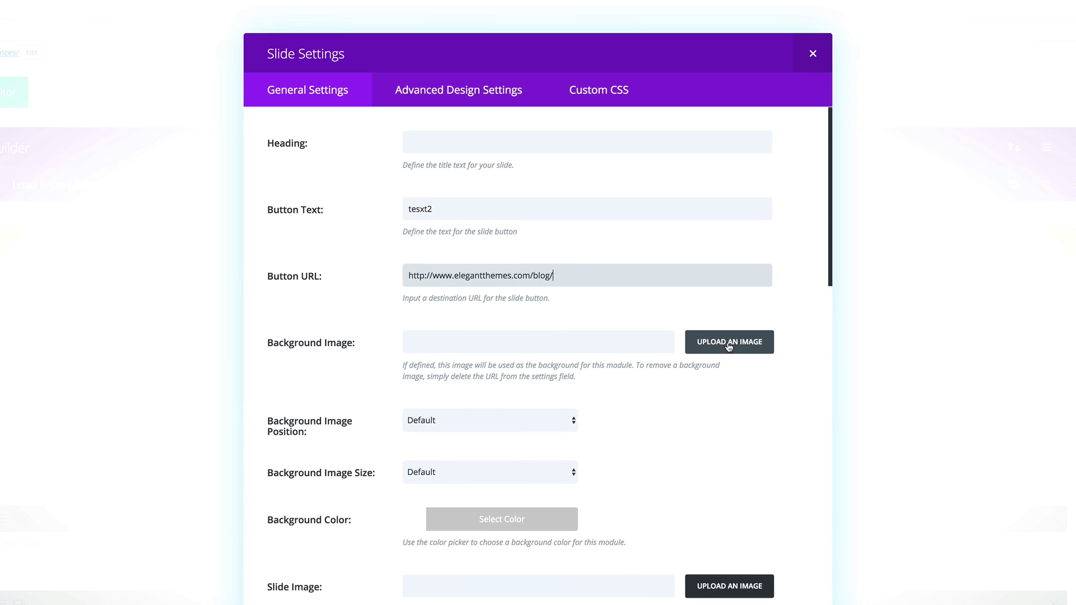
# - Set the chocolate cake photo as the second slide's background and save the slide
pyautogui.click(728, 346)
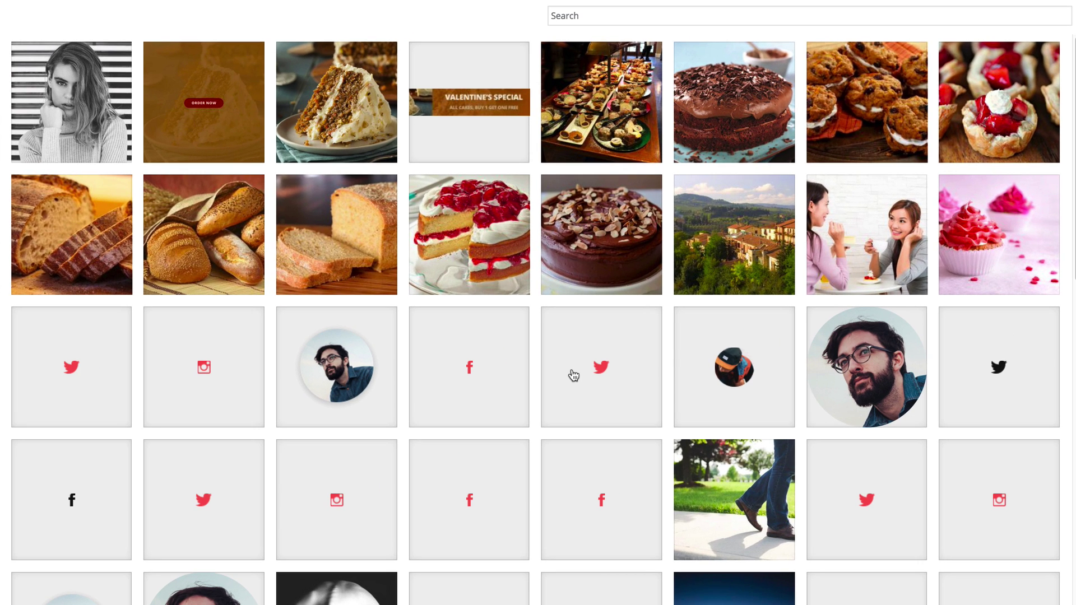
pyautogui.click(759, 109)
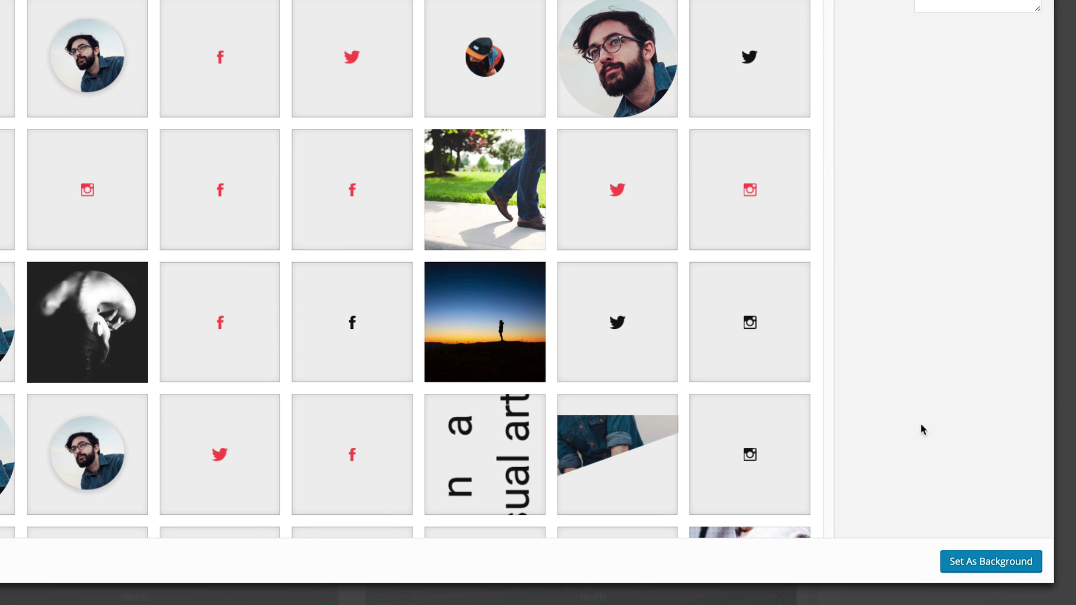
pyautogui.click(997, 562)
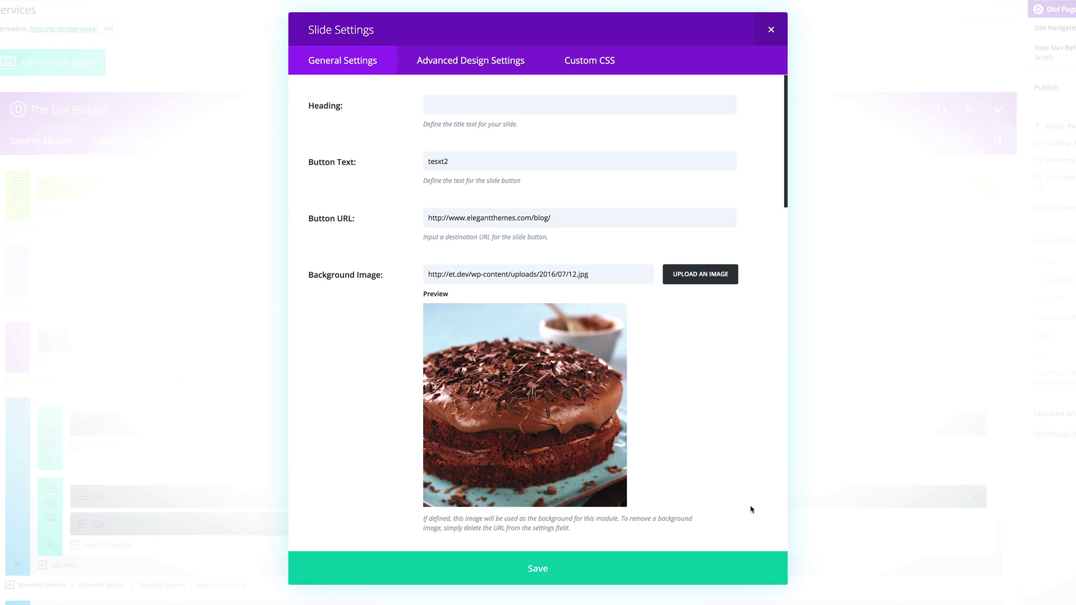
pyautogui.click(542, 571)
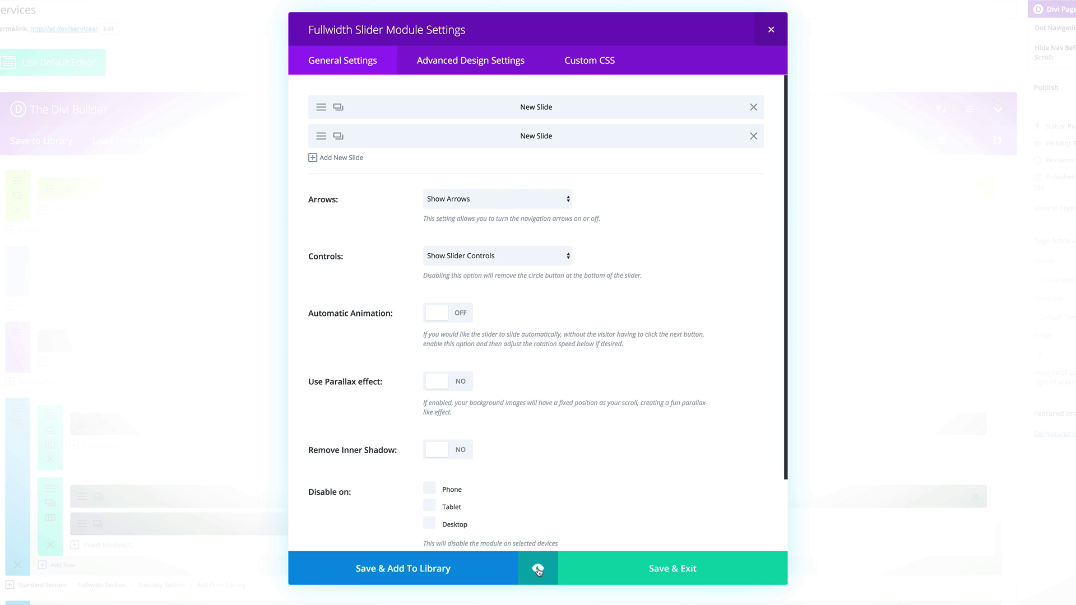
# - Preview both slides, save the slider, and update the Services page
pyautogui.click(538, 570)
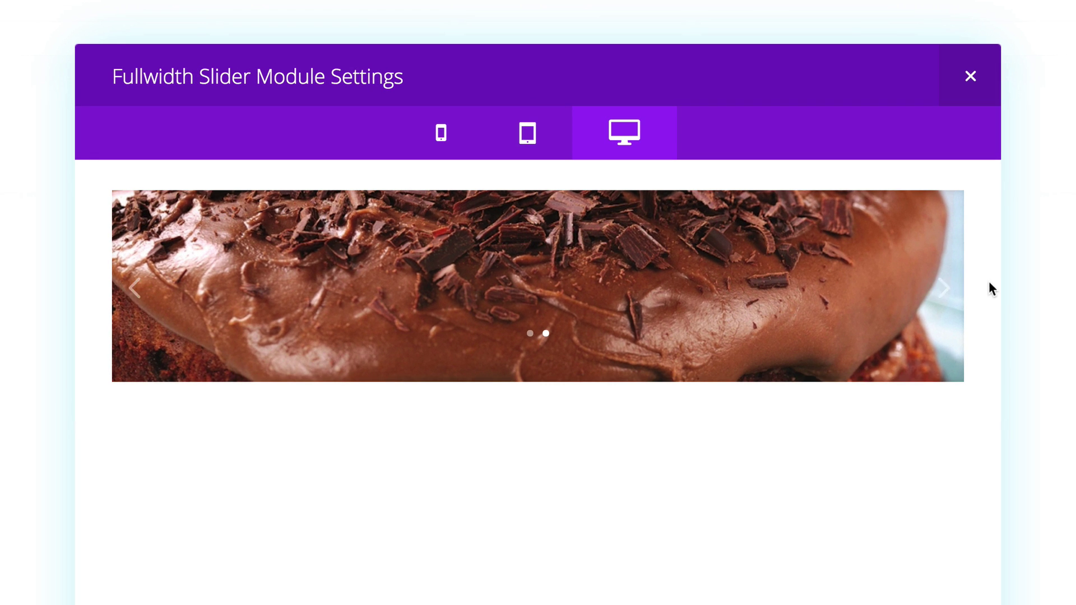
pyautogui.click(925, 290)
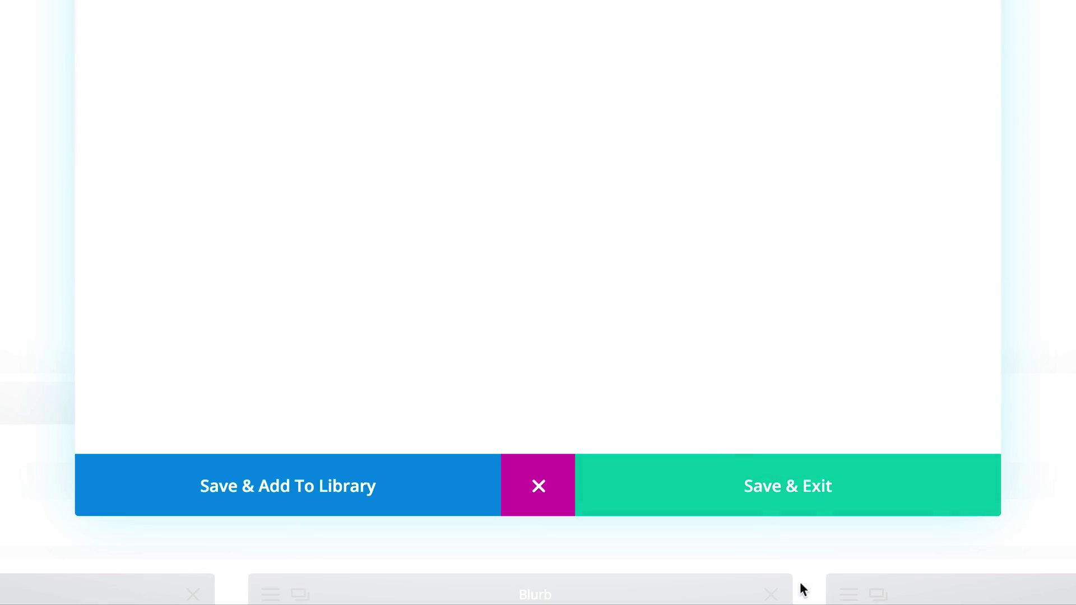
pyautogui.click(824, 494)
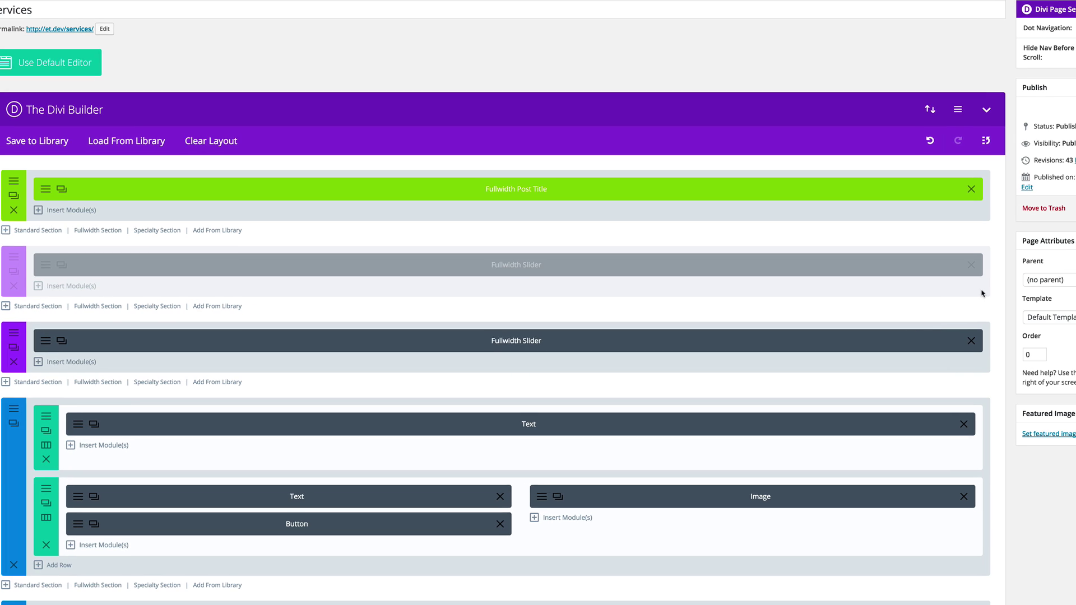
pyautogui.click(1035, 207)
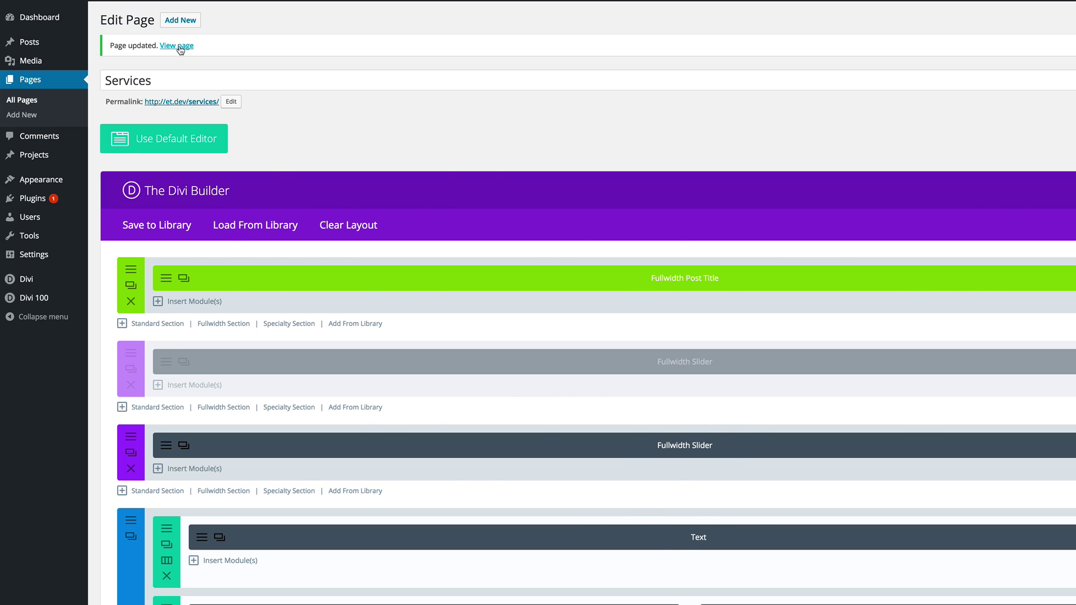
# - Open the live Services page and cycle through the slider's two slides
pyautogui.click(179, 47)
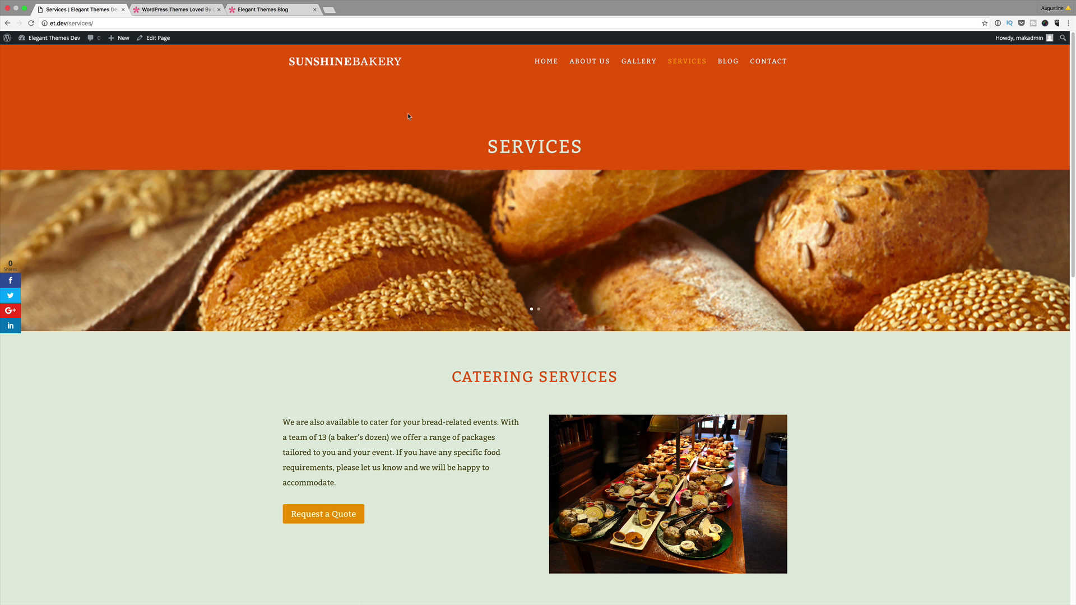
pyautogui.moveTo(1053, 252)
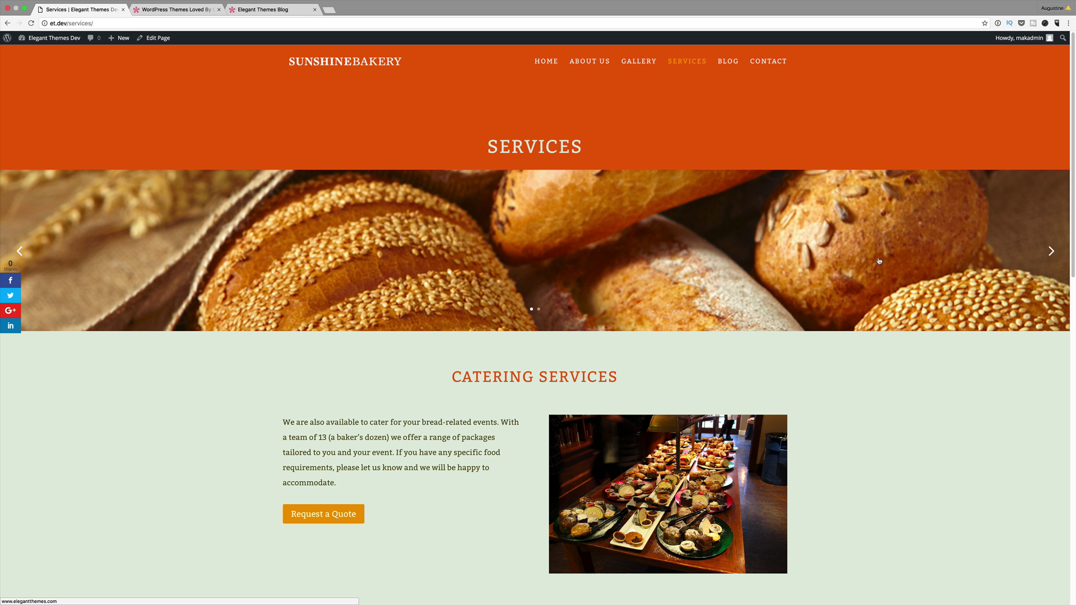
pyautogui.click(1052, 253)
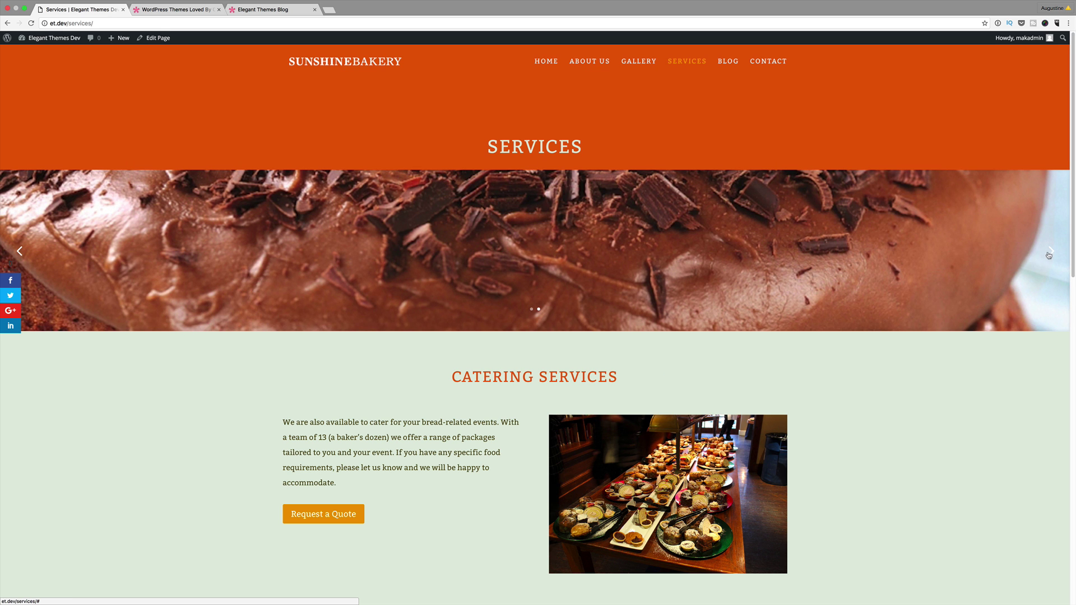
pyautogui.click(1050, 253)
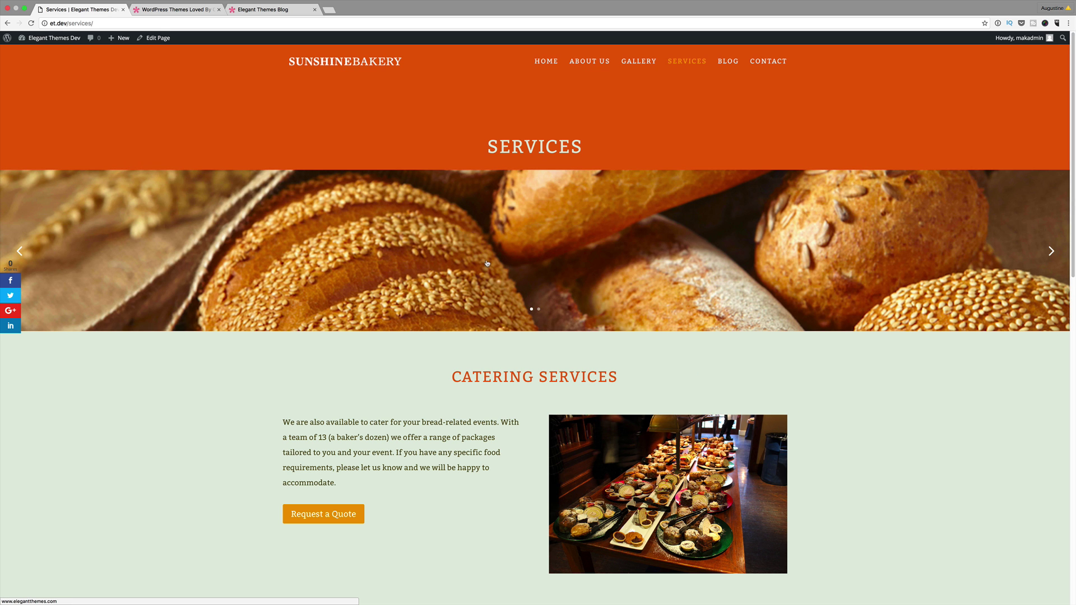
# - Test the bread slide's link, return, then follow the chocolate cake slide to the Elegant Themes Blog
pyautogui.click(528, 245)
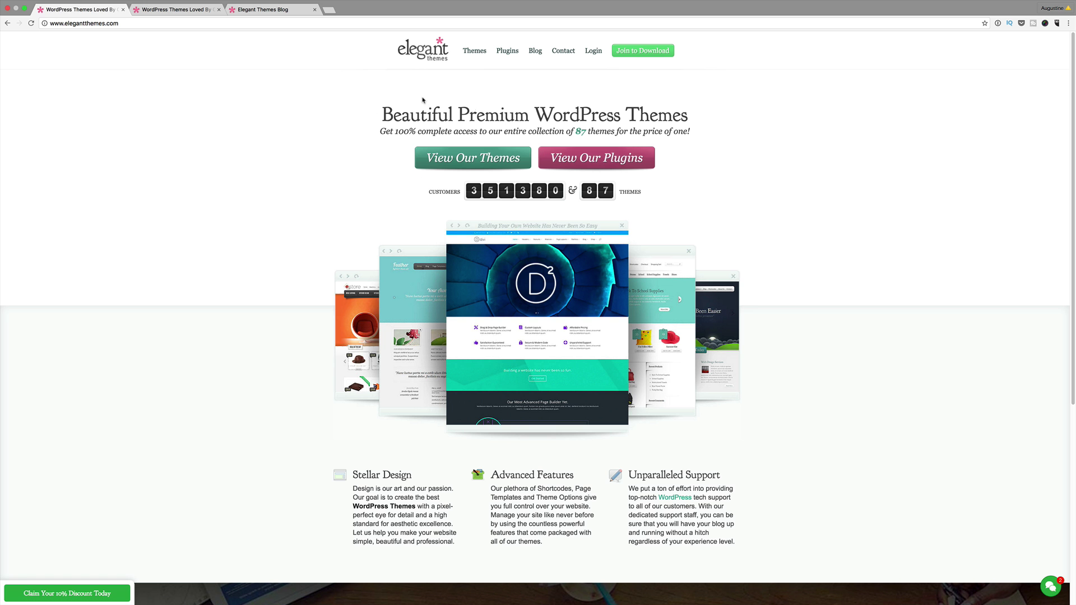
pyautogui.click(7, 23)
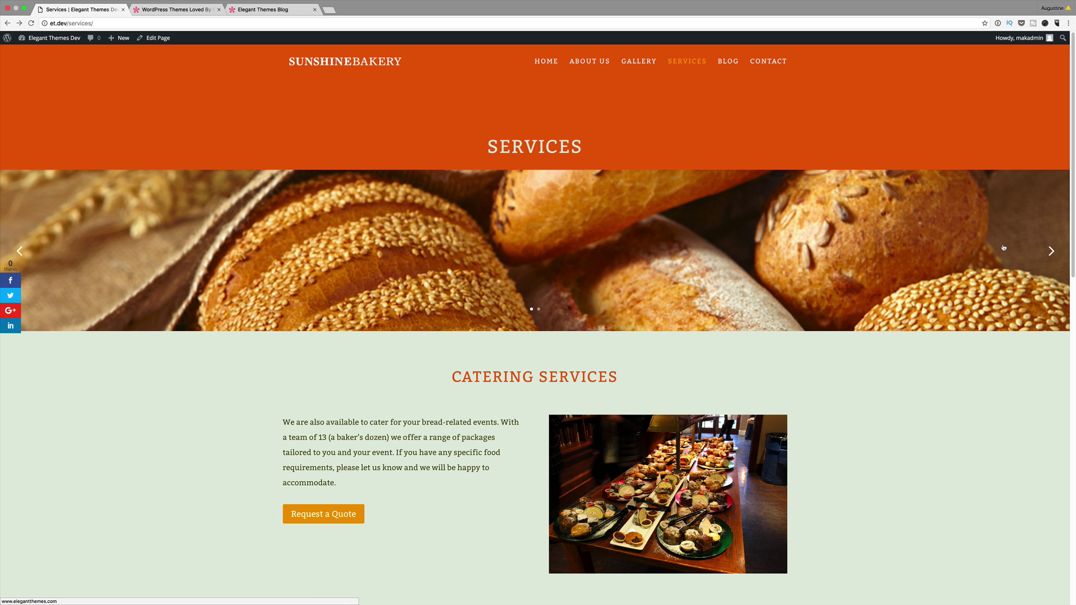
pyautogui.click(1051, 252)
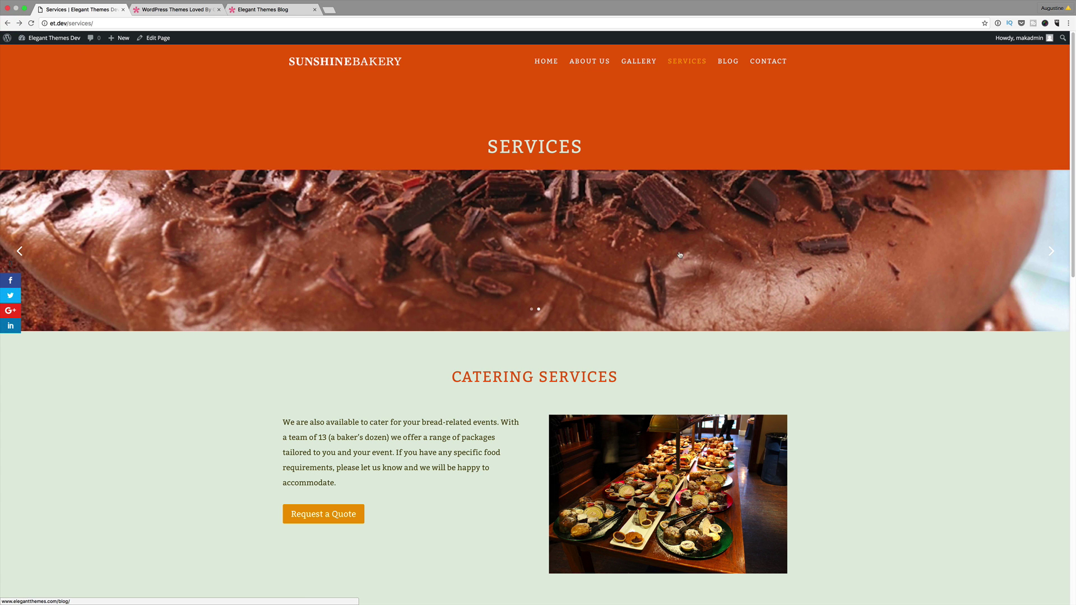
pyautogui.click(537, 238)
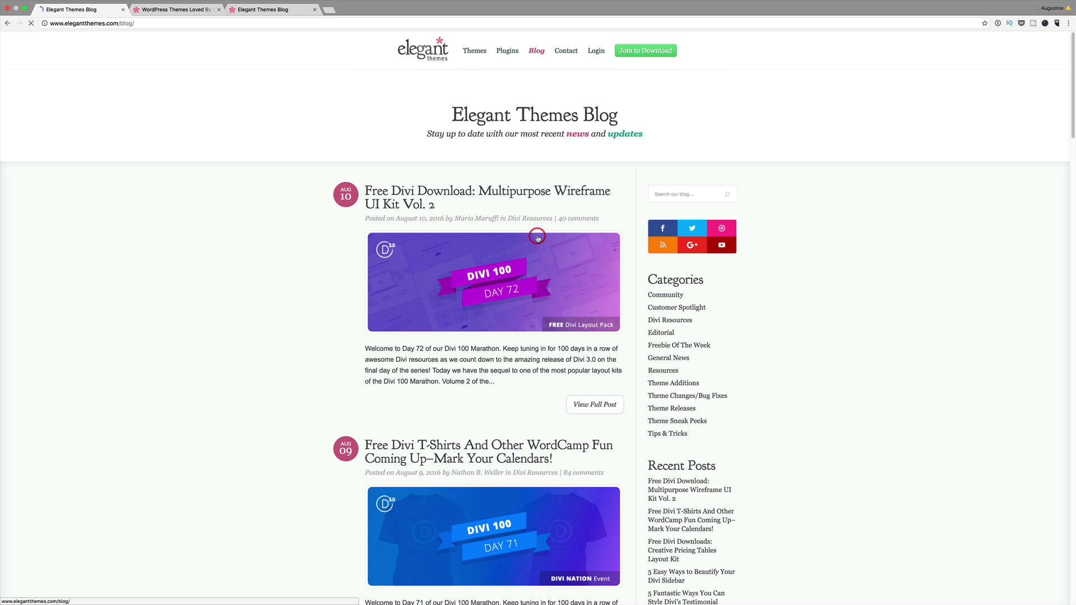